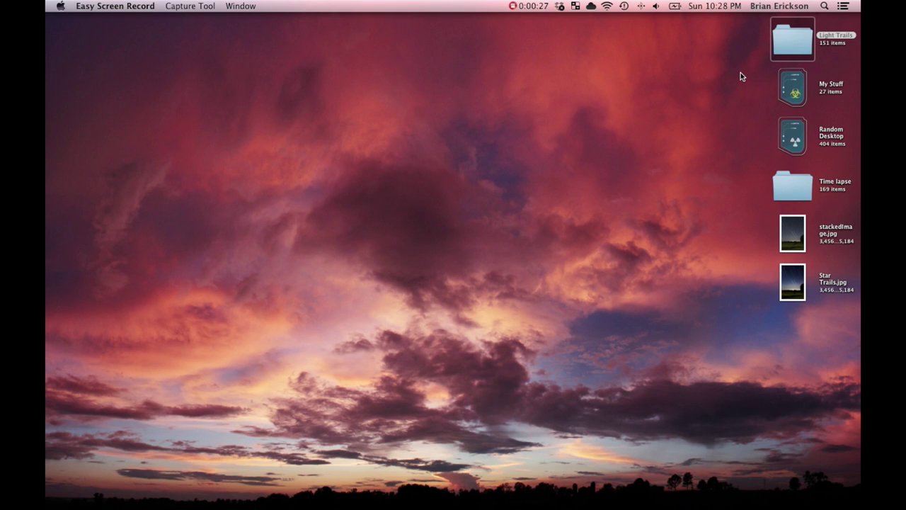
- Quick Look the Star Trails.jpg image on the desktop, then close the preview
{"action": "left_click", "coordinate": [793, 289]}
{"action": "key", "text": "space"}
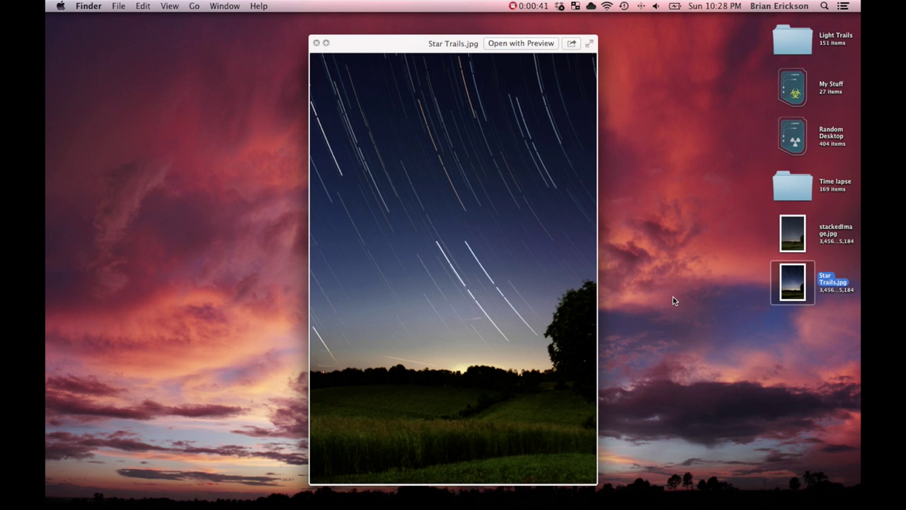
{"action": "key", "text": "space"}
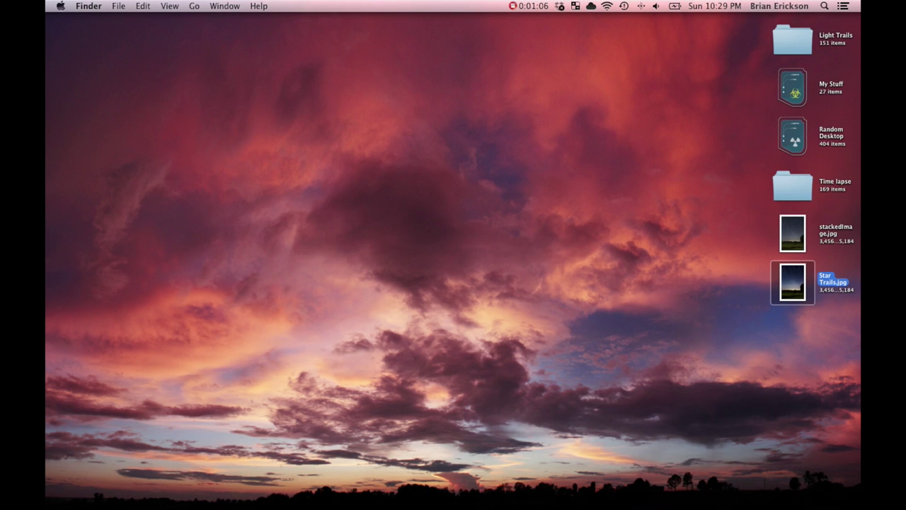
- Open the Light Trails folder and preview frames from IMG_9464.jpg onward in Quick Look
{"action": "double_click", "coordinate": [796, 50]}
{"action": "left_click", "coordinate": [398, 244]}
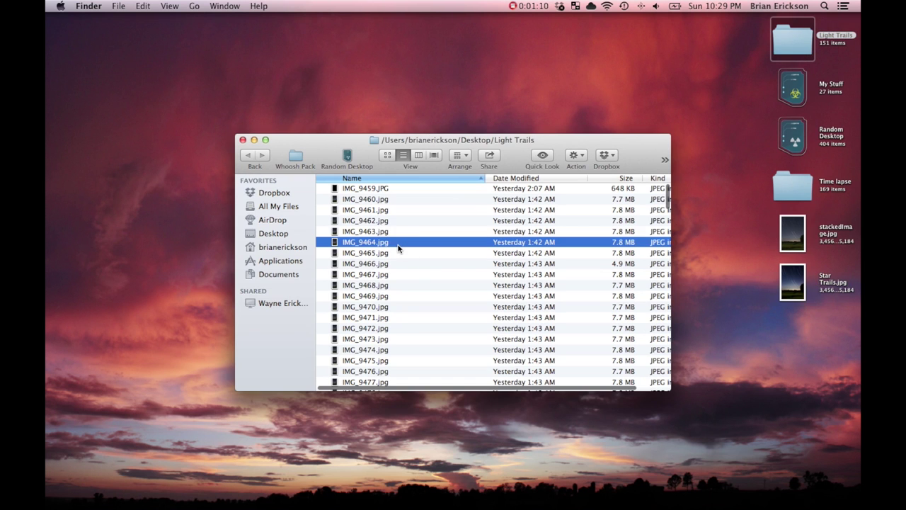
{"action": "key", "text": "space"}
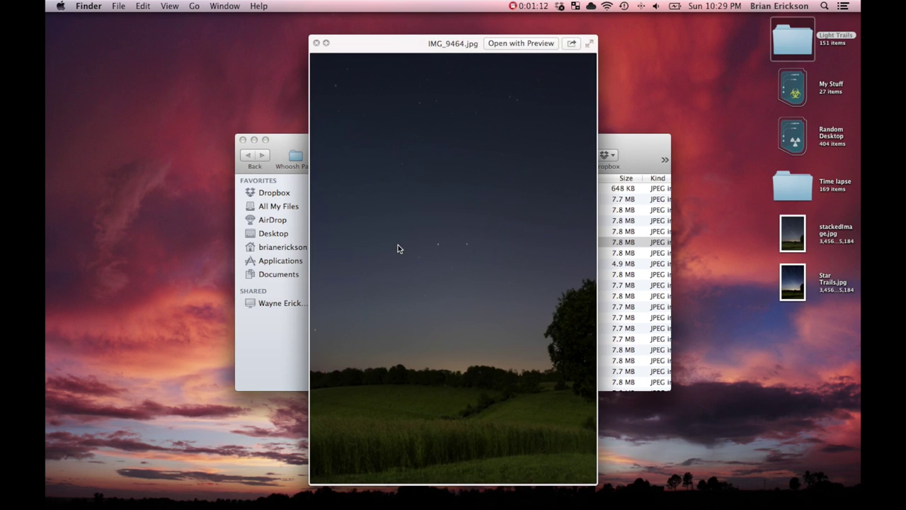
{"action": "key", "text": "Down"}
{"action": "key", "text": "Down"}
{"action": "key", "text": "Down"}
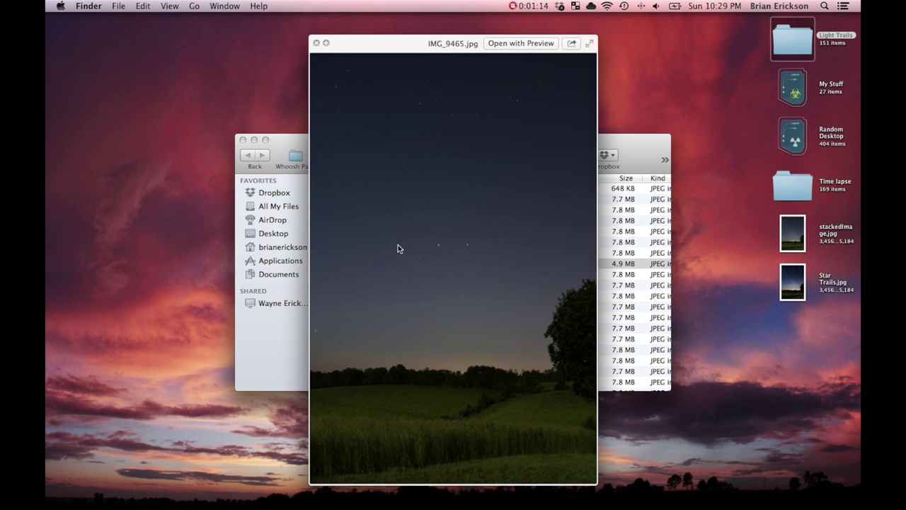
{"action": "key", "text": "Down"}
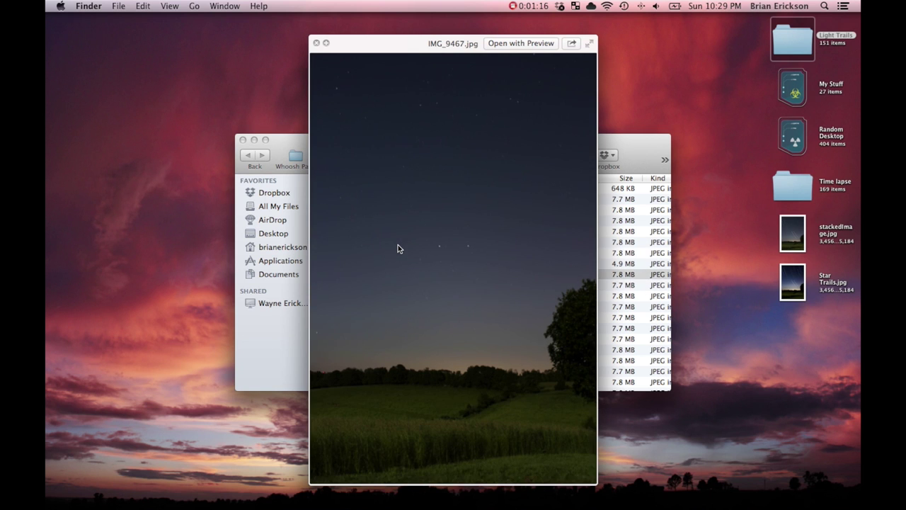
{"action": "key", "text": "Up"}
{"action": "key", "text": "Up"}
{"action": "key", "text": "Up"}
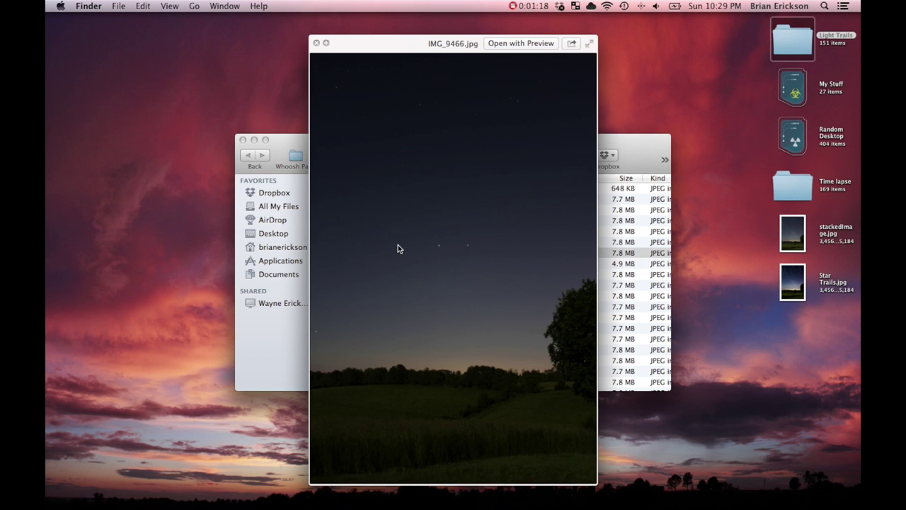
{"action": "key", "text": "space"}
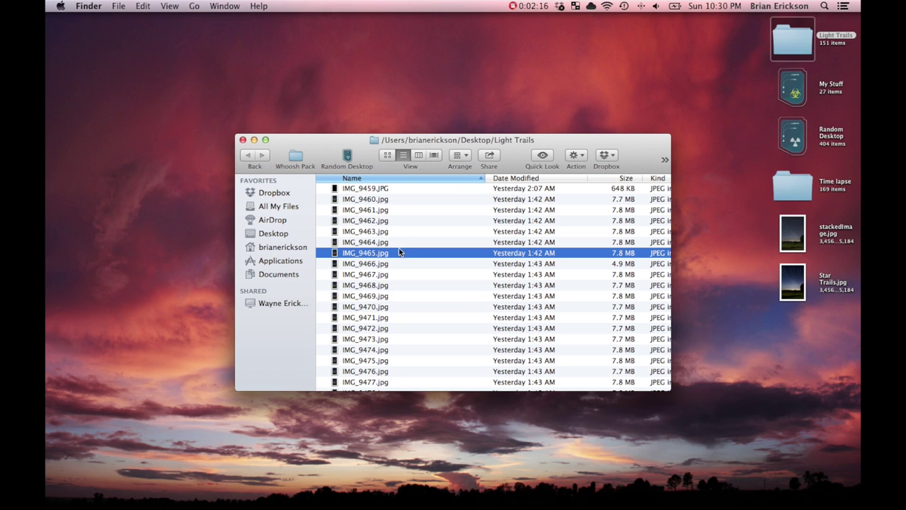
- Close the Light Trails window and Quick Look Star Trails.jpg on the desktop
{"action": "left_click", "coordinate": [242, 139]}
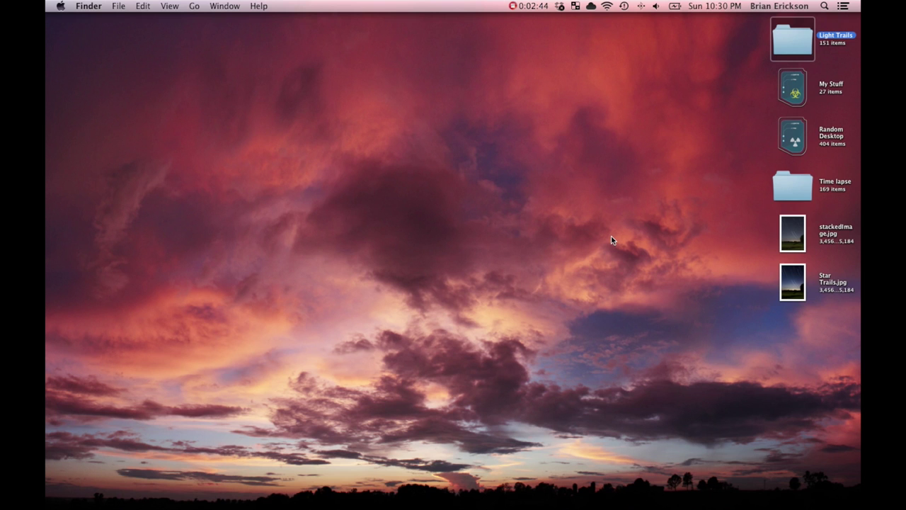
{"action": "left_click", "coordinate": [783, 296]}
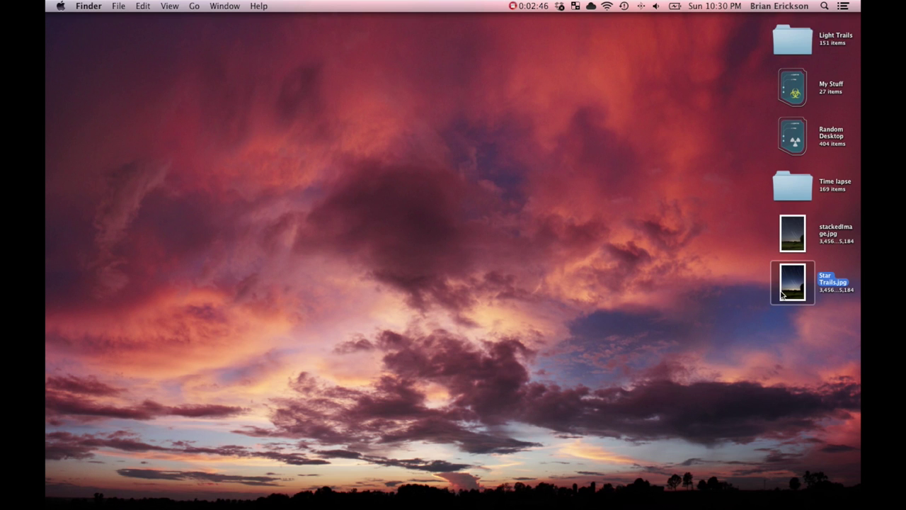
{"action": "key", "text": "space"}
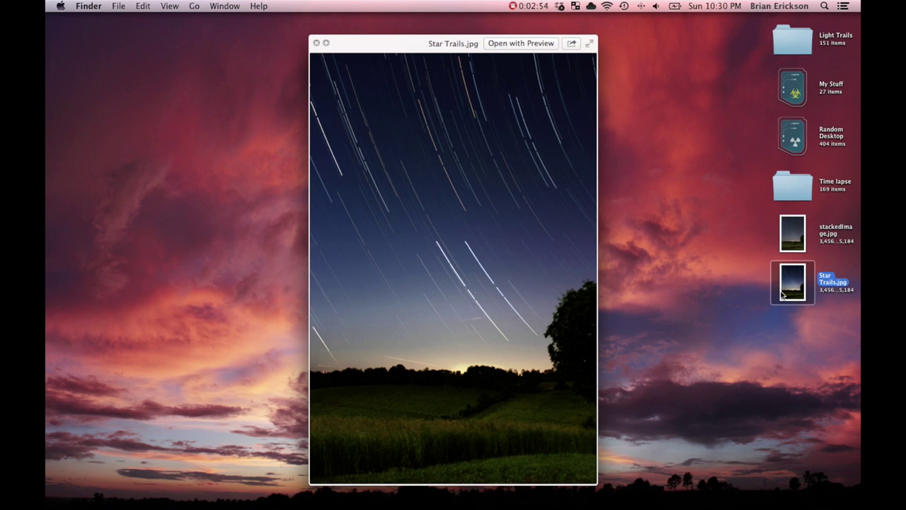
- Close the Star Trails.jpg Quick Look preview
{"action": "key", "text": "space"}
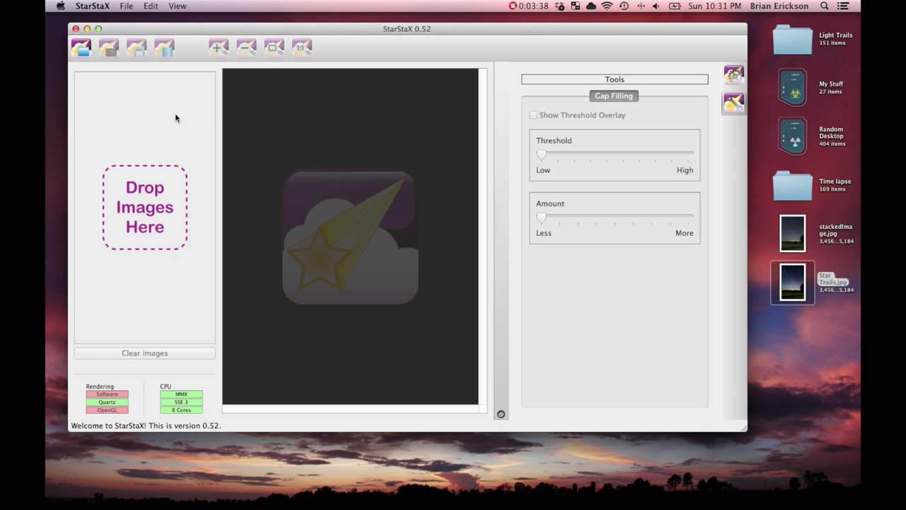
- Load every image in the Light Trails folder as the StarStaX input images
{"action": "left_click", "coordinate": [81, 47]}
{"action": "left_click", "coordinate": [399, 125]}
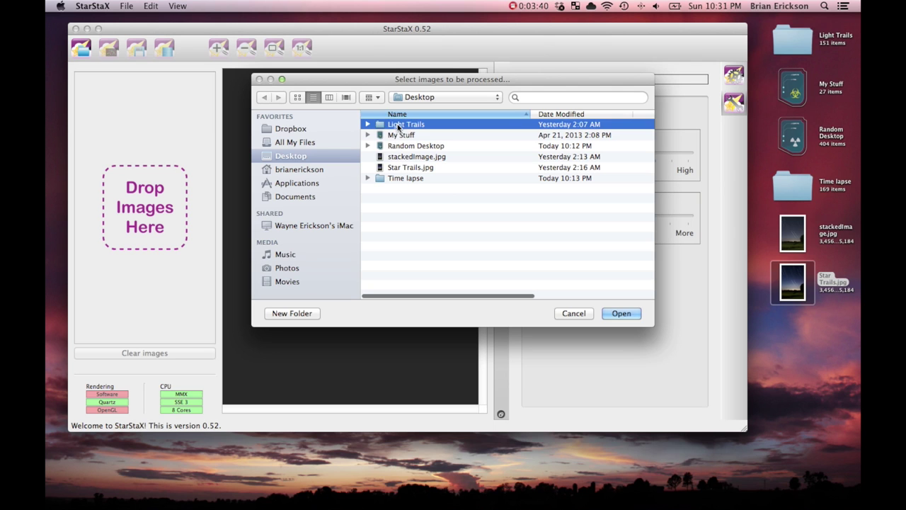
{"action": "double_click", "coordinate": [398, 125]}
{"action": "scroll", "coordinate": [404, 174], "scroll_direction": "down", "scroll_amount": 20}
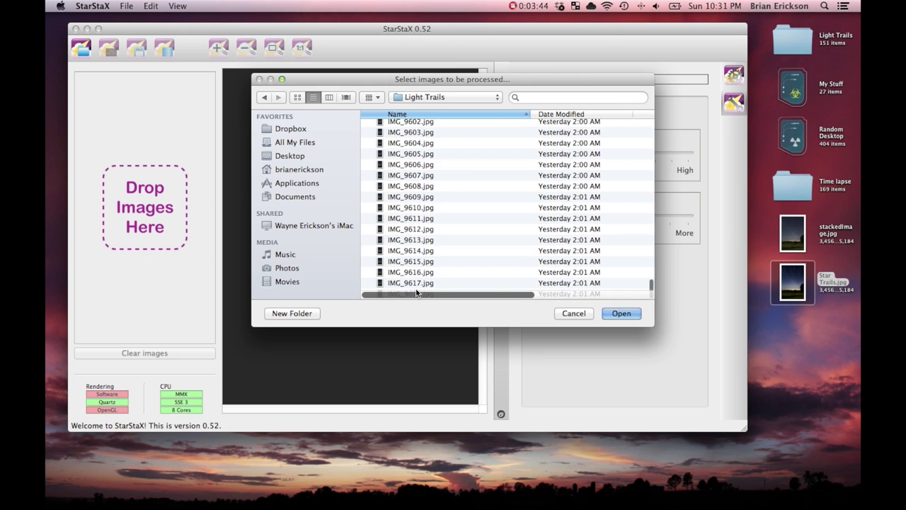
{"action": "key", "text": "super+a"}
{"action": "left_click", "coordinate": [621, 313]}
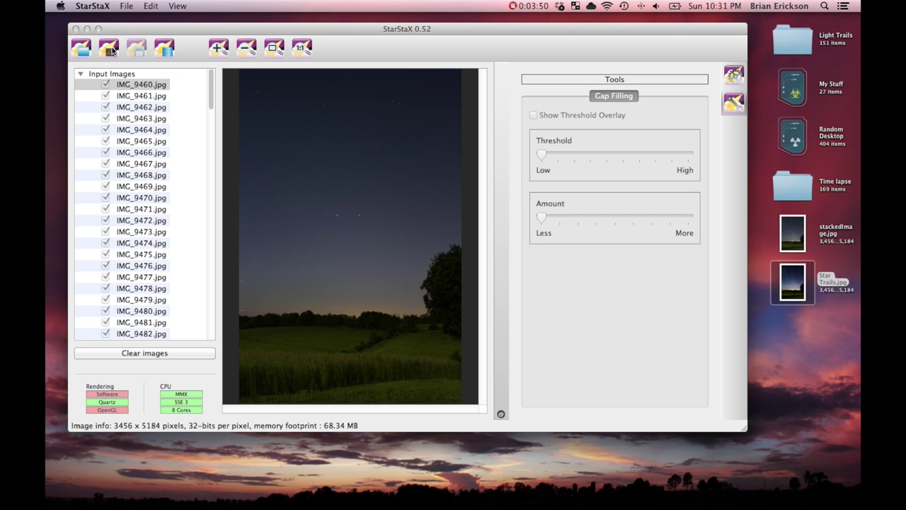
- Add IMG_9459.JPG as the dark frame and check the image list
{"action": "left_click", "coordinate": [109, 48]}
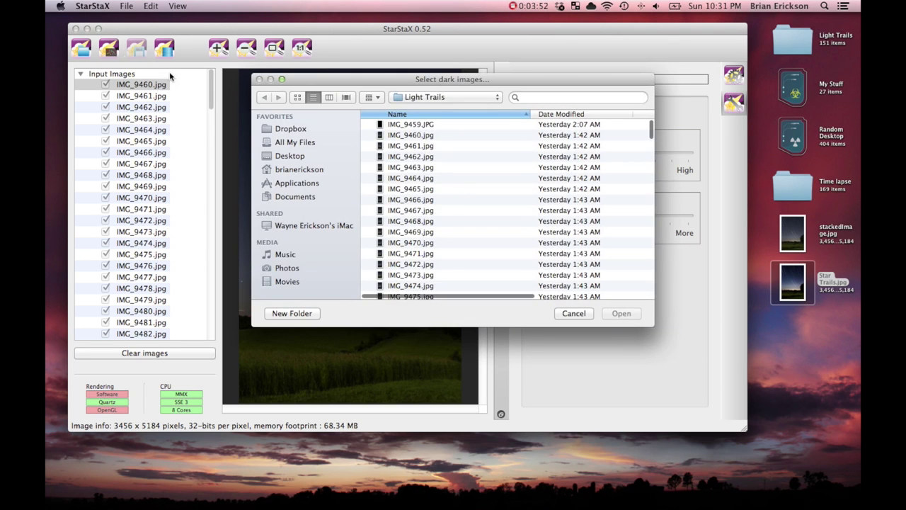
{"action": "left_click", "coordinate": [414, 125]}
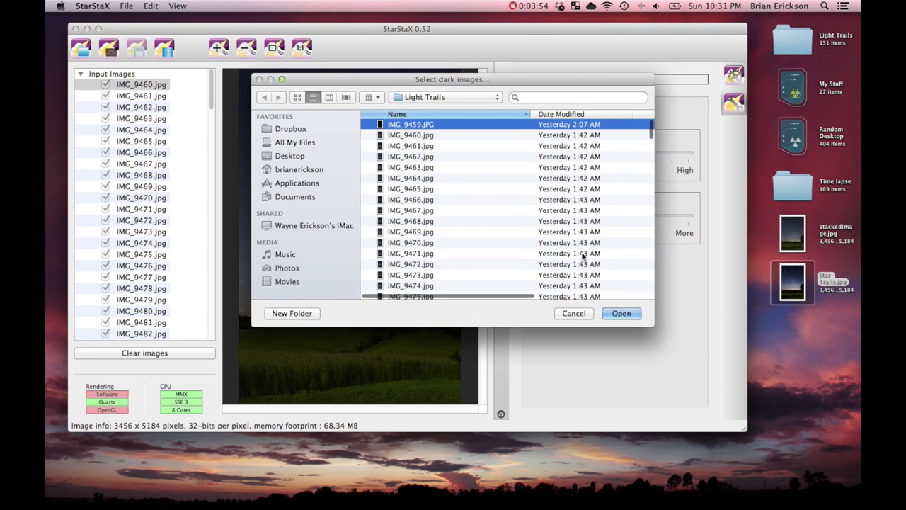
{"action": "left_click", "coordinate": [621, 313]}
{"action": "scroll", "coordinate": [188, 273], "scroll_direction": "down", "scroll_amount": 20}
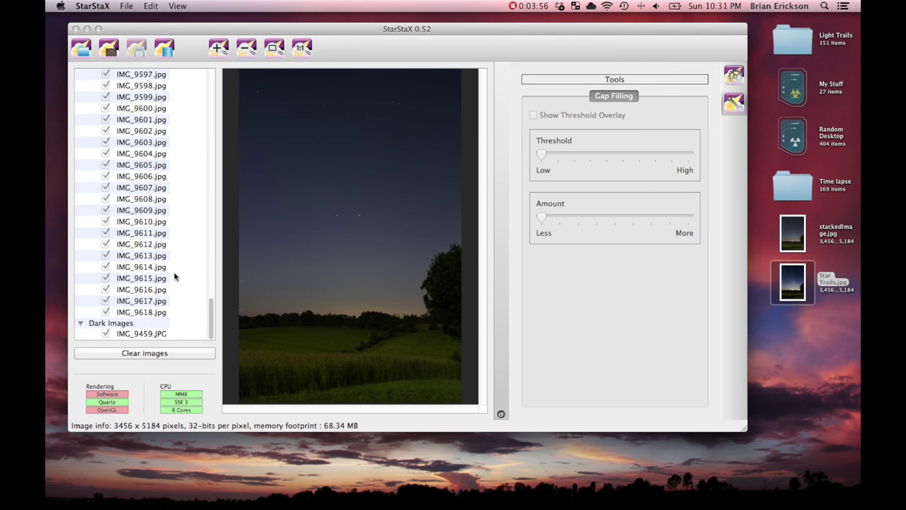
{"action": "scroll", "coordinate": [123, 327], "scroll_direction": "up", "scroll_amount": 2}
{"action": "scroll", "coordinate": [122, 327], "scroll_direction": "up", "scroll_amount": 20}
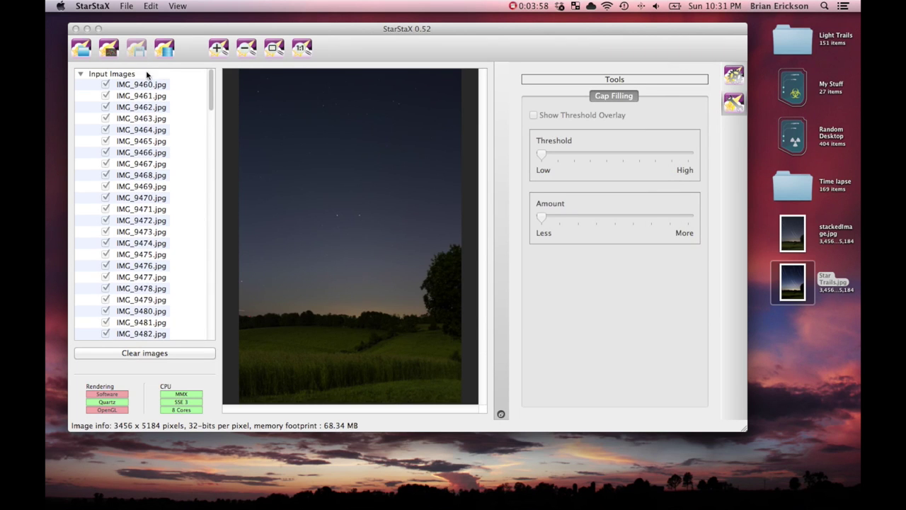
- Review the Blending, Images and General preferences, then run Gap Filling stacking with dark subtraction
{"action": "left_click", "coordinate": [730, 78]}
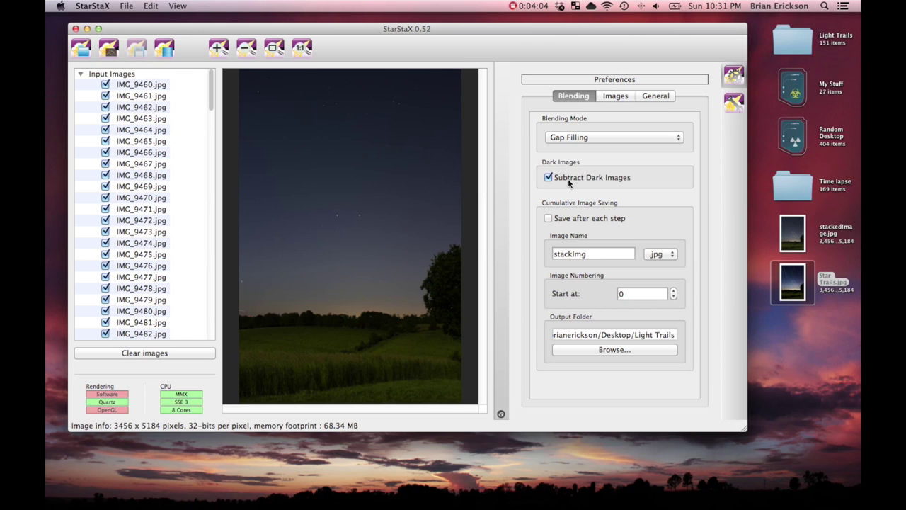
{"action": "left_click", "coordinate": [629, 97]}
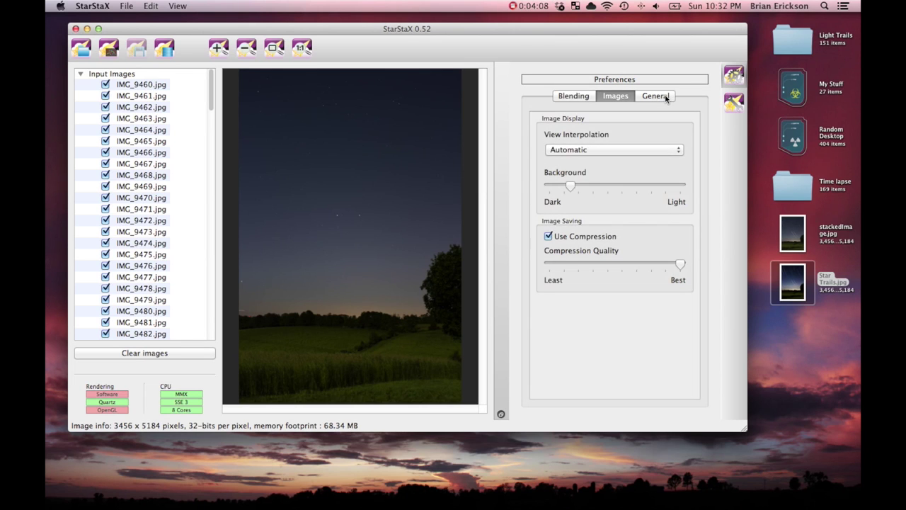
{"action": "left_click", "coordinate": [663, 97]}
{"action": "left_click", "coordinate": [575, 96]}
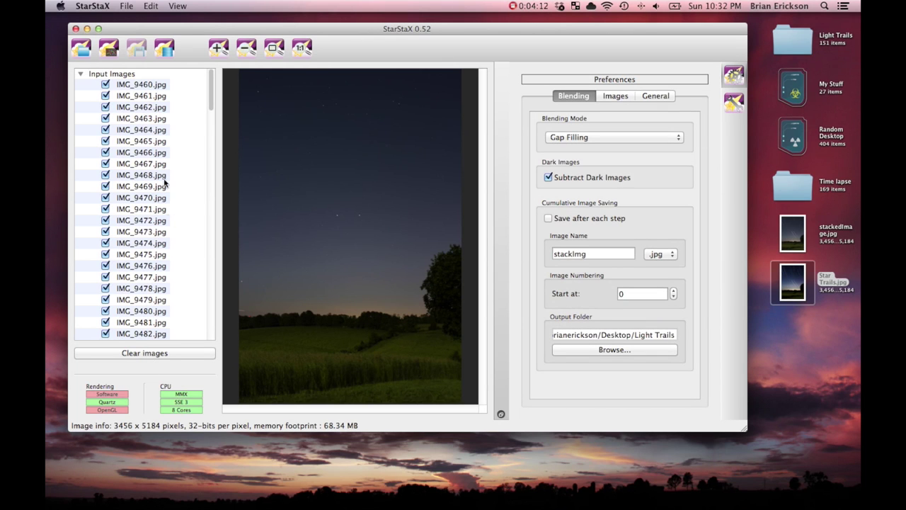
{"action": "left_click", "coordinate": [165, 47]}
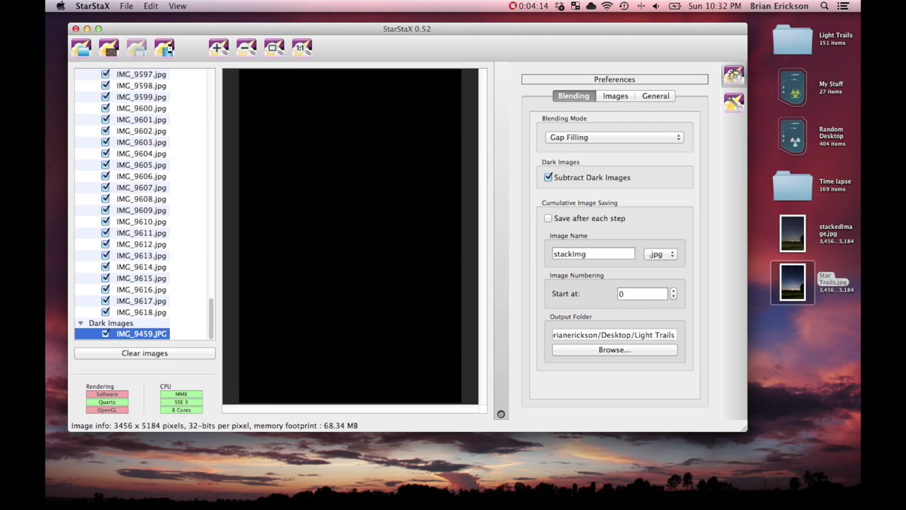
{"action": "left_click", "coordinate": [165, 47]}
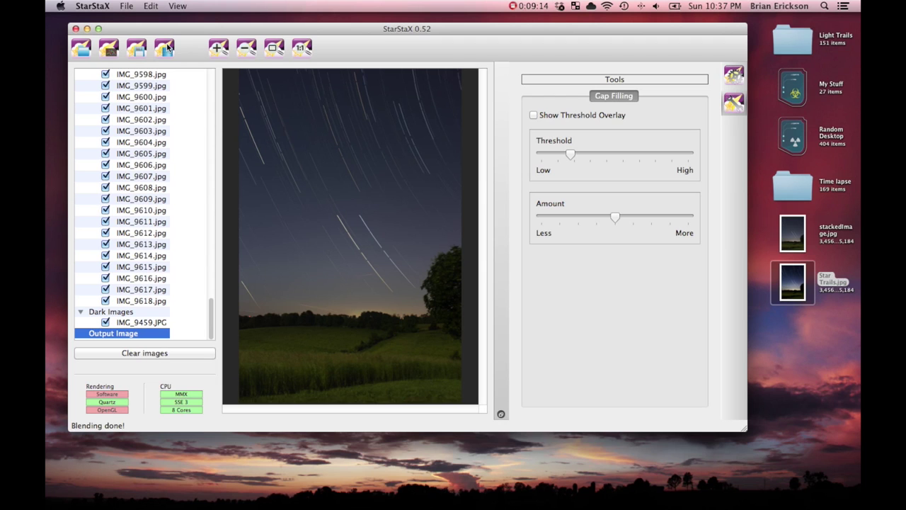
- Turn on the threshold overlay, fine-tune the gap-filling Threshold, and raise the Amount
{"action": "left_click", "coordinate": [533, 115]}
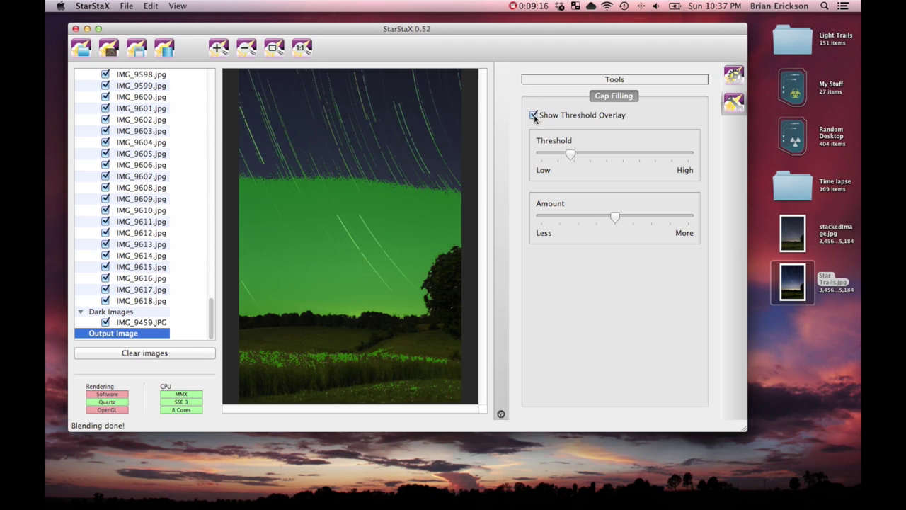
{"action": "left_click_drag", "start_coordinate": [572, 153], "coordinate": [591, 157]}
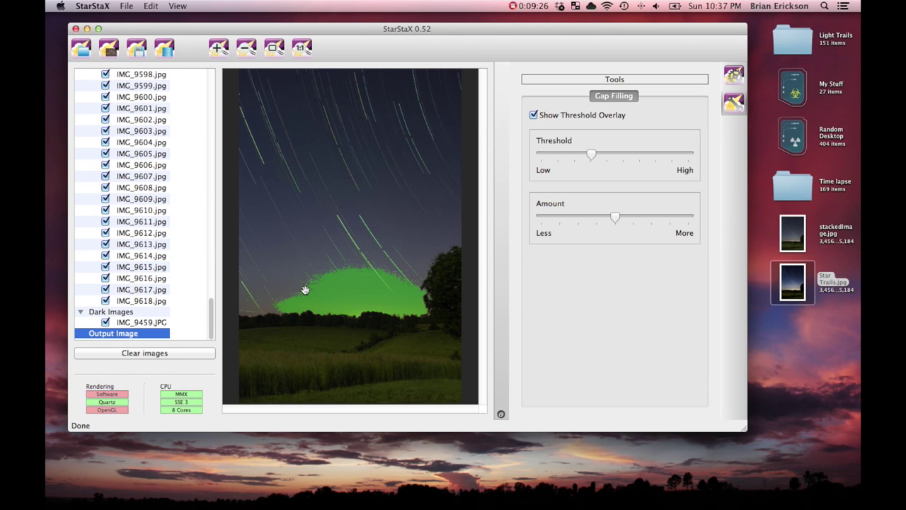
{"action": "left_click", "coordinate": [591, 154]}
{"action": "left_click_drag", "start_coordinate": [591, 155], "coordinate": [589, 154]}
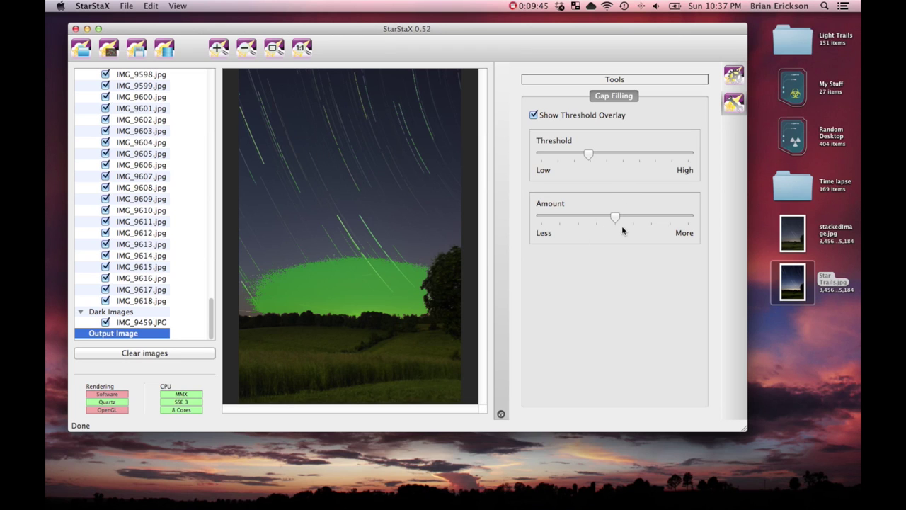
{"action": "mouse_move", "coordinate": [616, 216]}
{"action": "left_mouse_down"}
{"action": "mouse_move", "coordinate": [647, 215]}
{"action": "mouse_move", "coordinate": [632, 219]}
{"action": "left_mouse_up"}
- Preview stackedImage.jpg on the desktop and open it in CameraBag 2
{"action": "left_click", "coordinate": [797, 242]}
{"action": "key", "text": "space"}
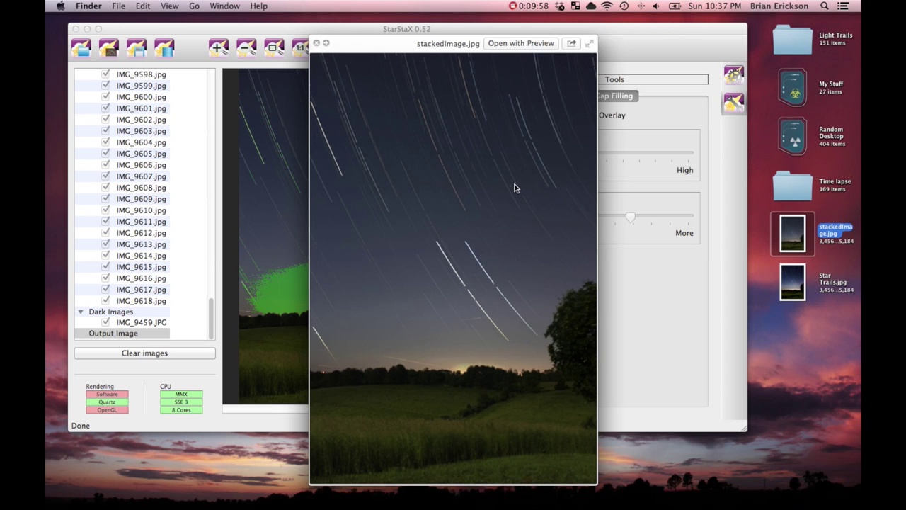
{"action": "key", "text": "space"}
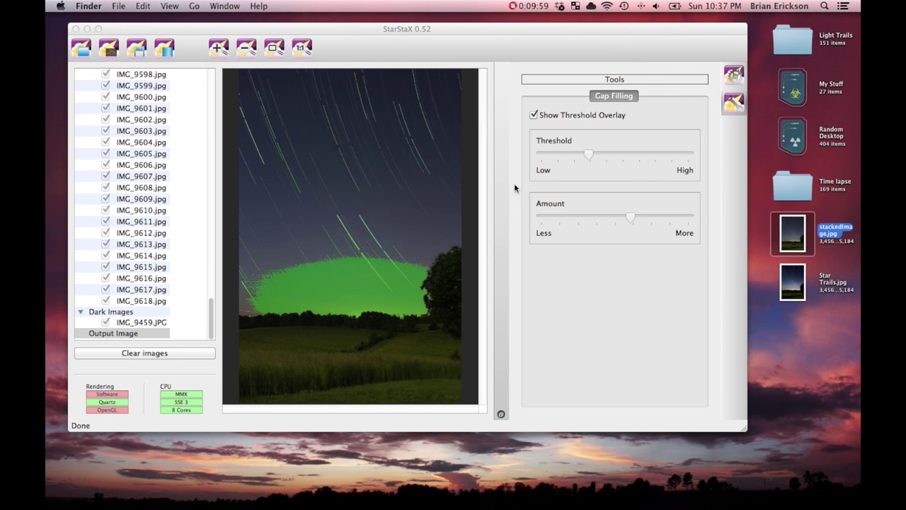
{"action": "key", "text": "super+o"}
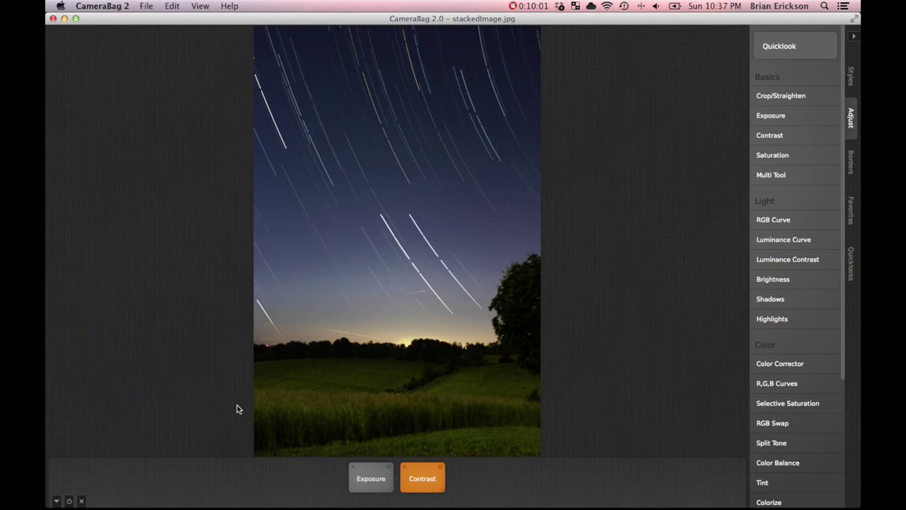
- Clear adjustments and set Exposure 63.48, Contrast amount 79.34, brightness origin 98.33
{"action": "left_click", "coordinate": [82, 501]}
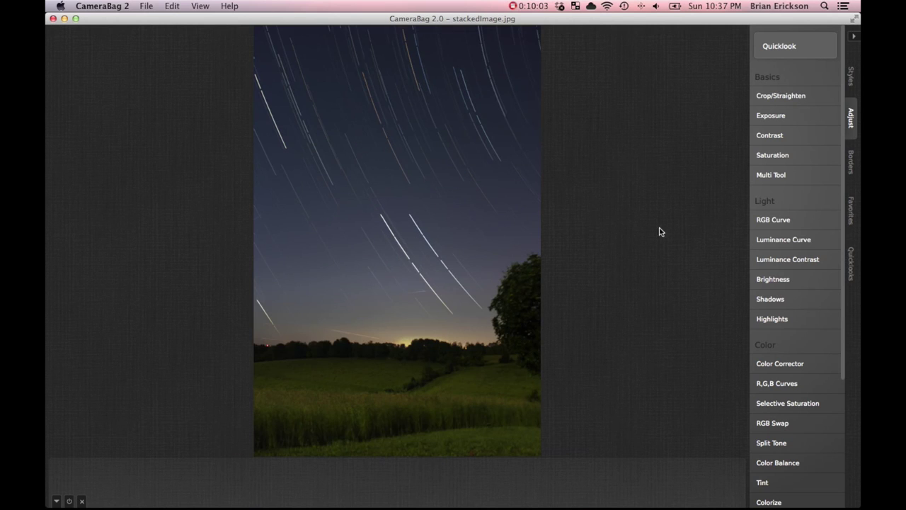
{"action": "left_click", "coordinate": [786, 115]}
{"action": "left_click", "coordinate": [779, 135]}
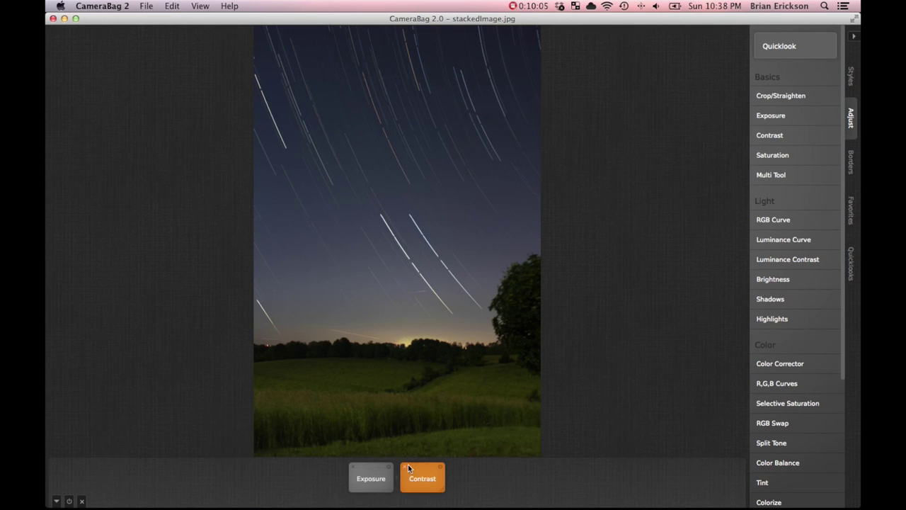
{"action": "left_click", "coordinate": [375, 478]}
{"action": "left_click_drag", "start_coordinate": [401, 438], "coordinate": [438, 436]}
{"action": "left_click", "coordinate": [422, 478]}
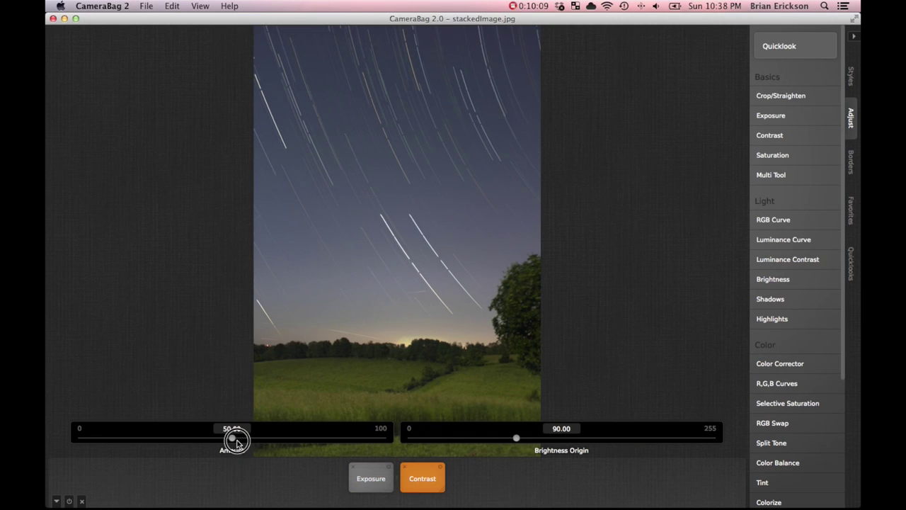
{"action": "left_click_drag", "start_coordinate": [237, 441], "coordinate": [322, 437]}
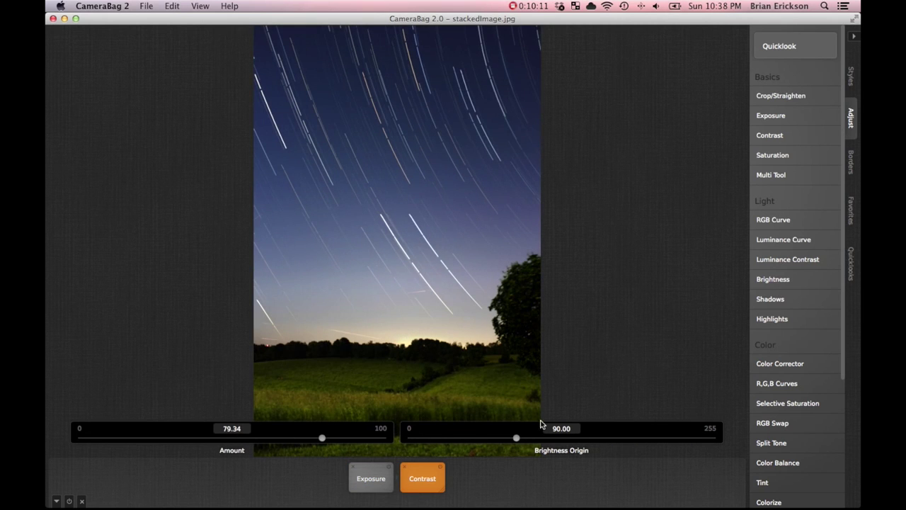
{"action": "mouse_move", "coordinate": [516, 438]}
{"action": "left_mouse_down"}
{"action": "mouse_move", "coordinate": [542, 432]}
{"action": "mouse_move", "coordinate": [526, 438]}
{"action": "left_mouse_up"}
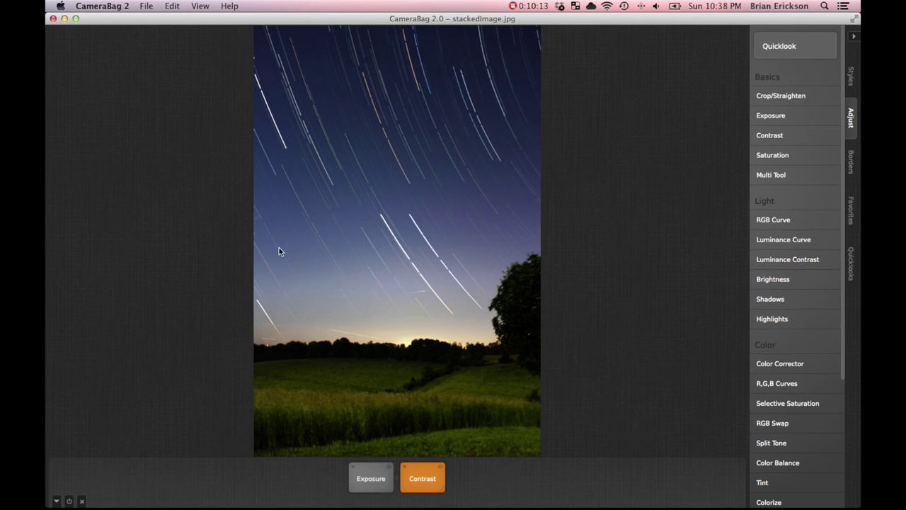